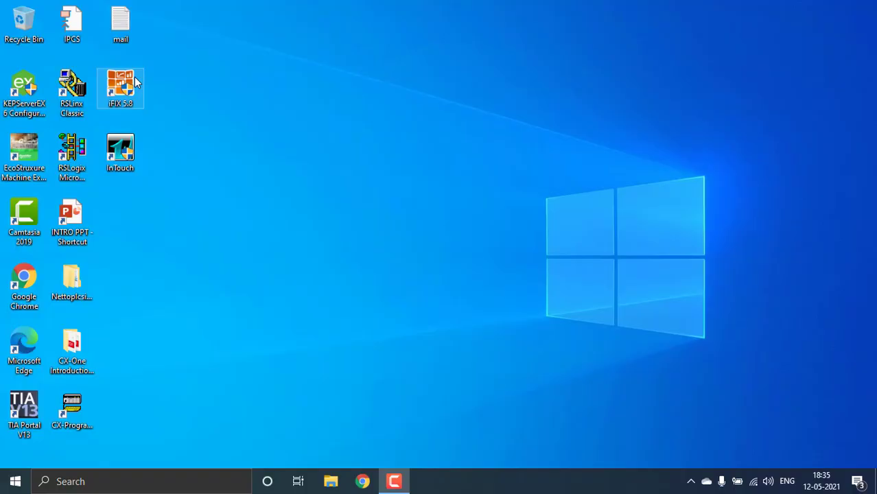
Launch the iFIX 5.8 System Configuration Utility and start a new blank SCU configuration.
double_click(134, 76)
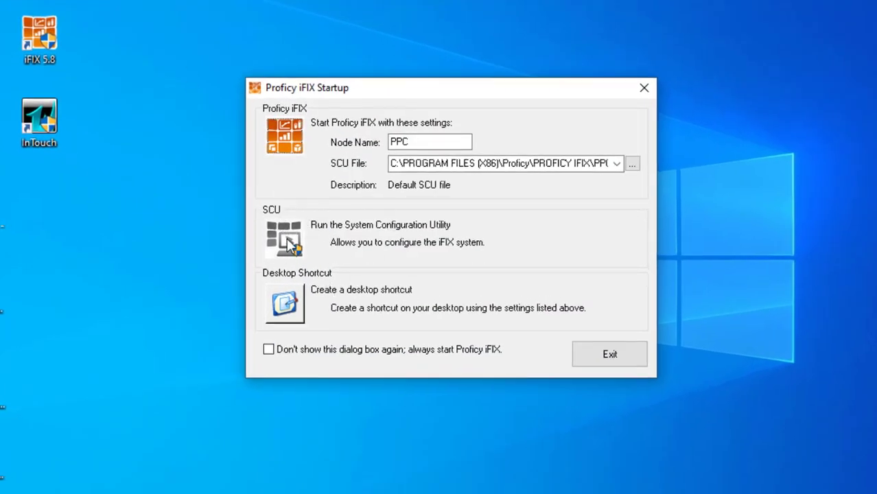
left_click(286, 238)
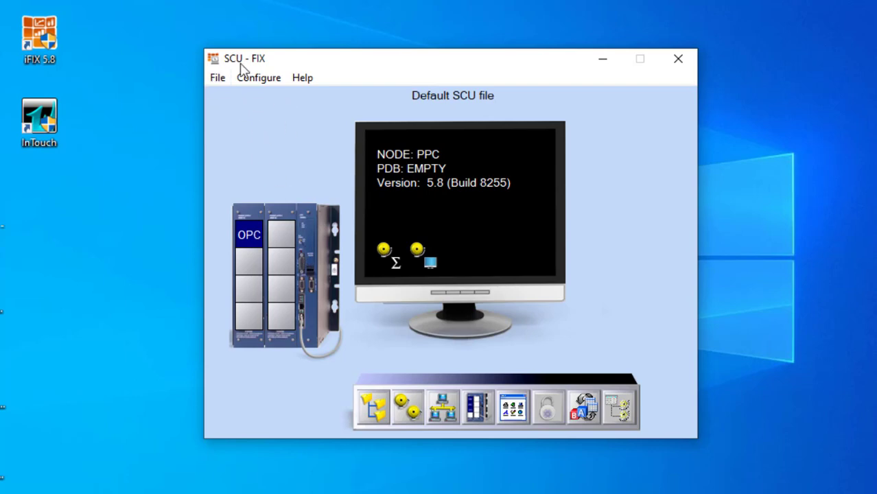
left_click(214, 79)
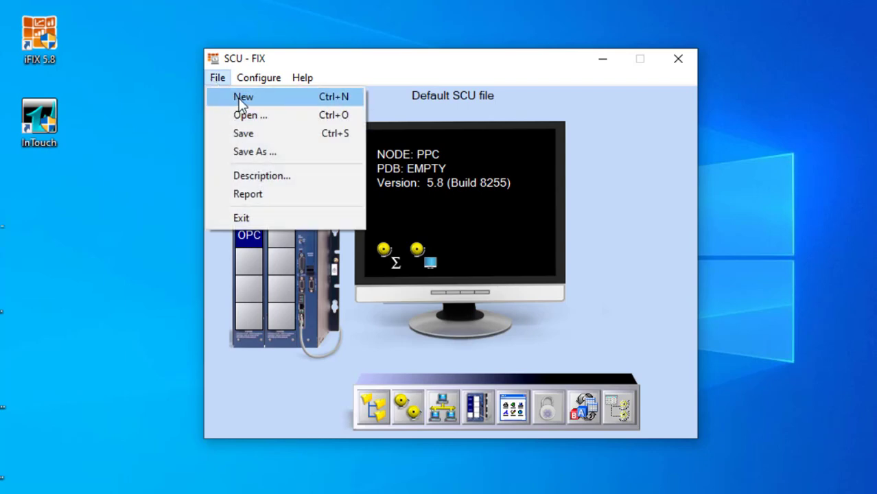
left_click(260, 102)
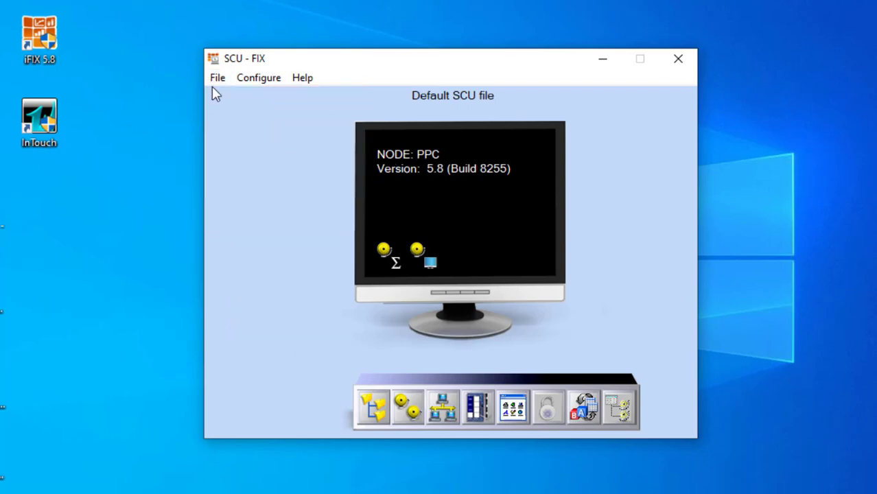
left_click(265, 80)
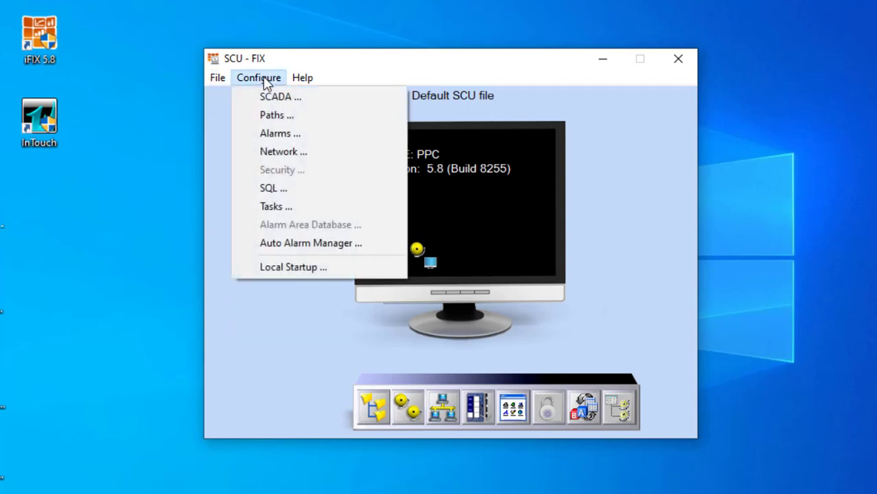
left_click(328, 116)
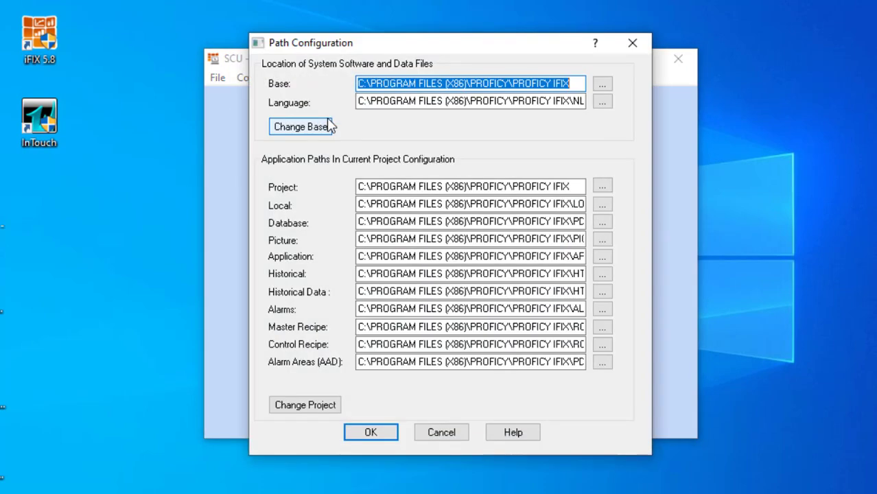
Change the Project path to folder \A, apply it to all paths, and create all missing folders.
left_click(575, 187)
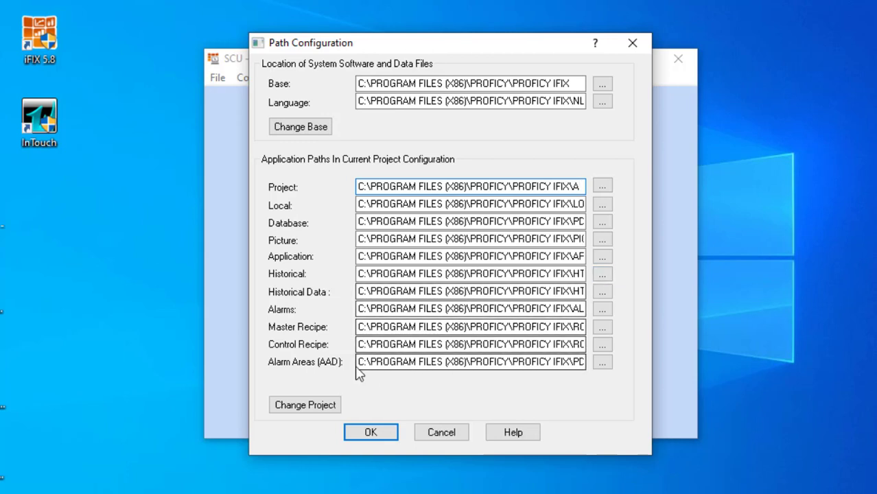
left_click(320, 406)
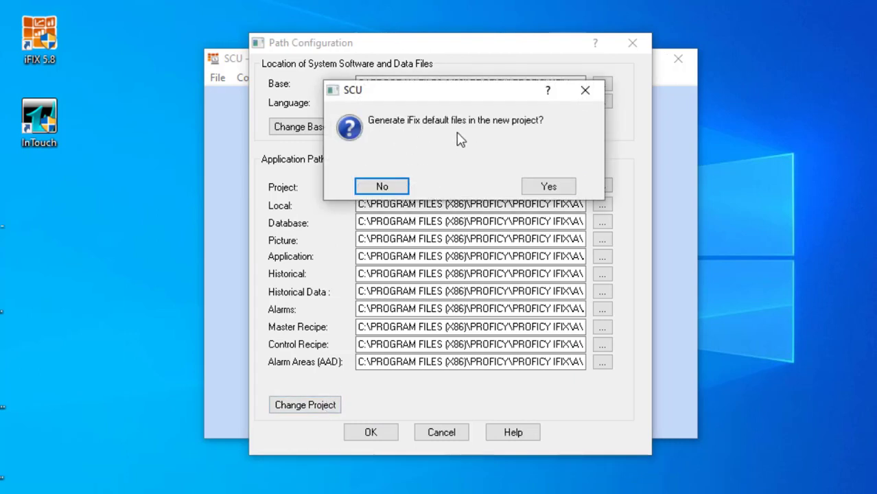
left_click(564, 189)
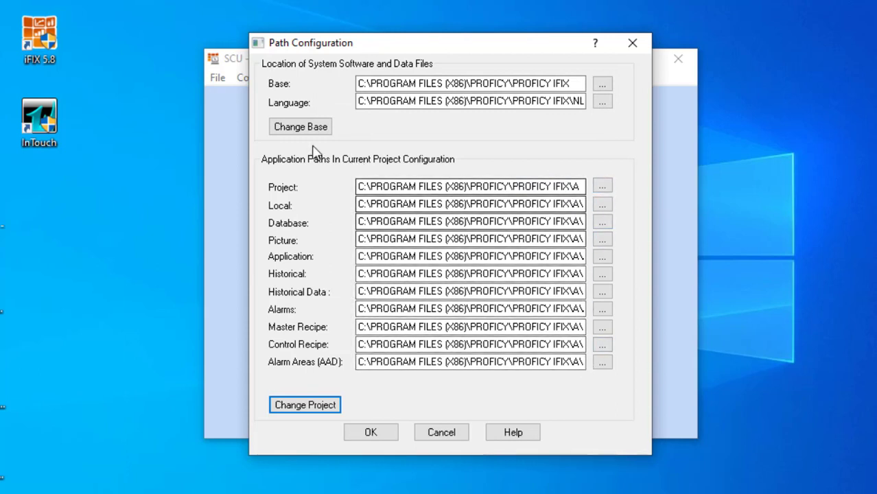
left_click(371, 433)
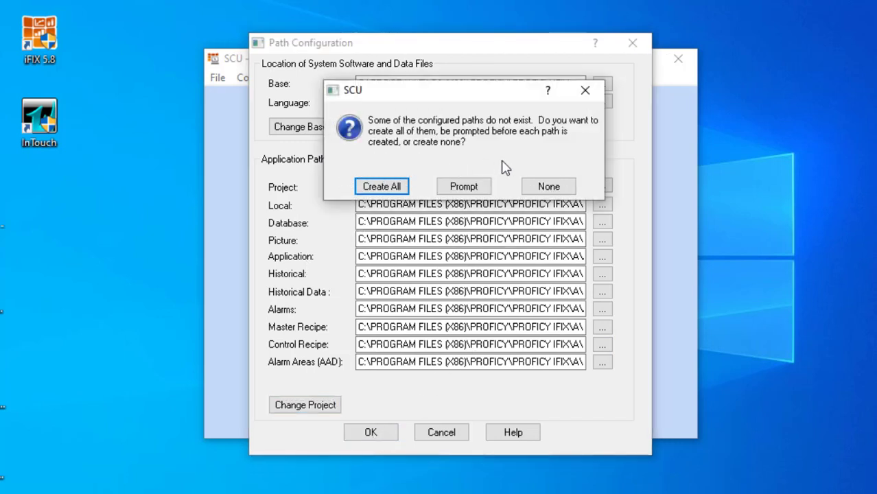
left_click(399, 188)
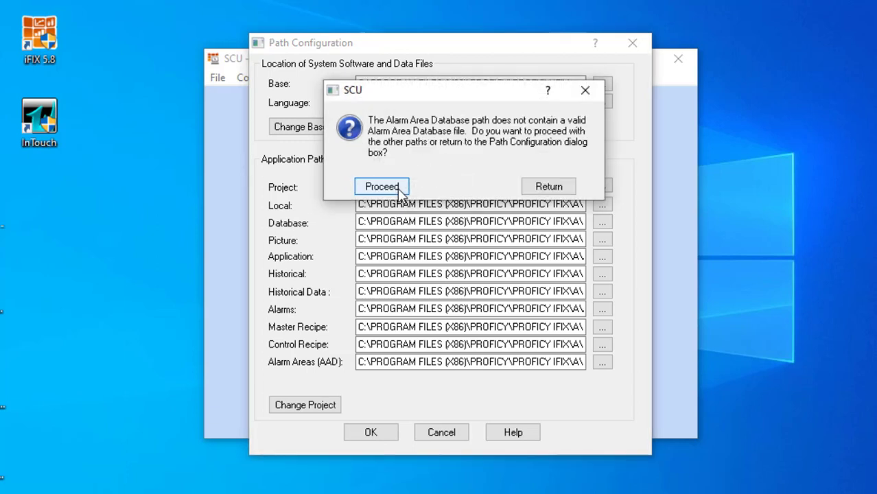
left_click(402, 188)
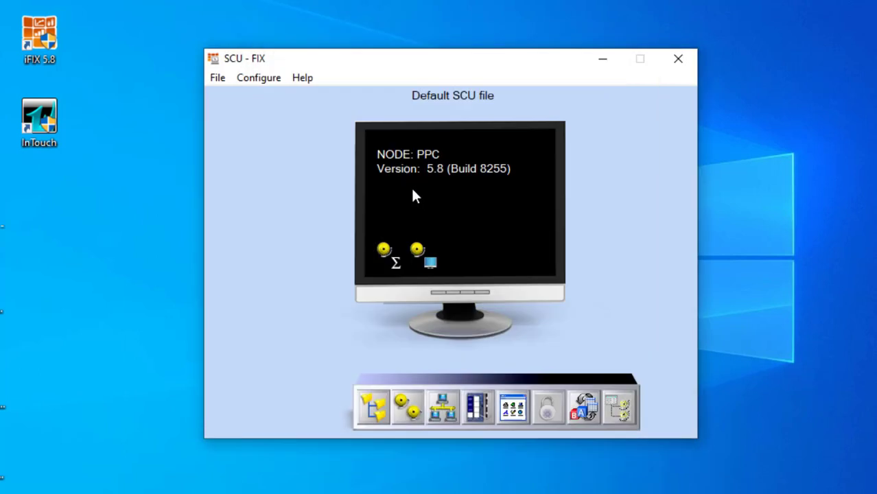
Enable SCADA support and set the node database to empty.pdb from A\PDB.
left_click(268, 81)
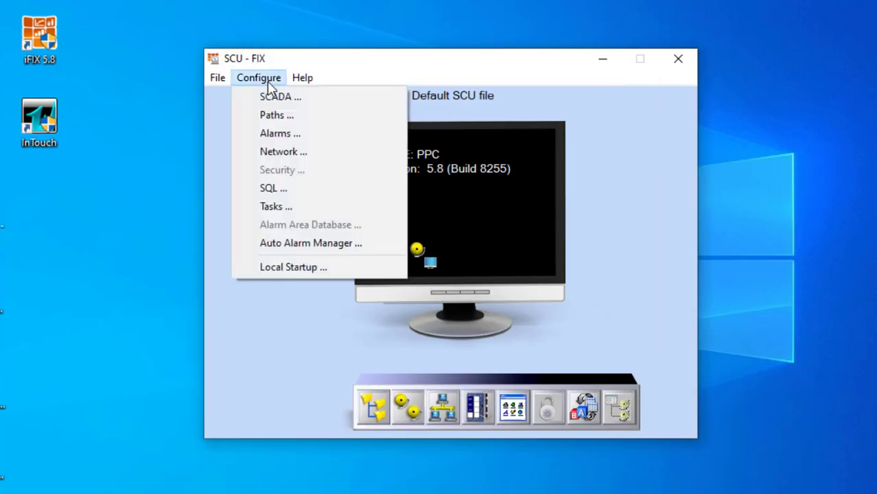
left_click(339, 102)
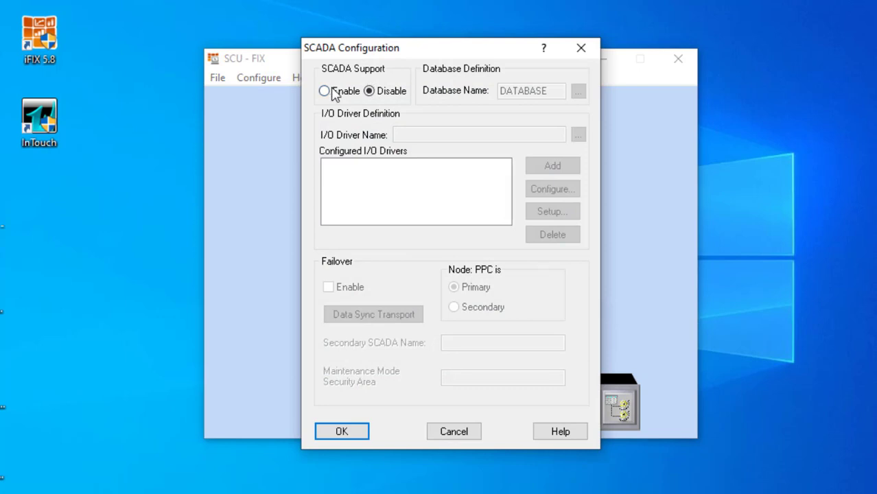
left_click(325, 91)
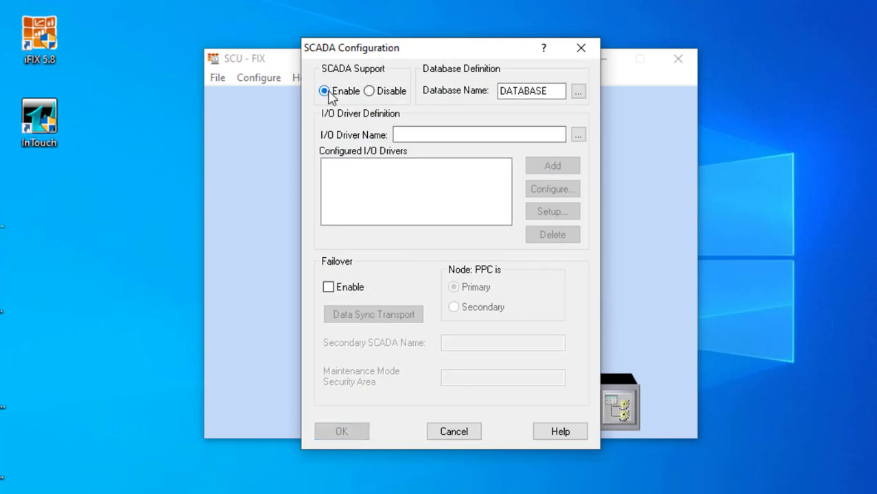
left_click(578, 93)
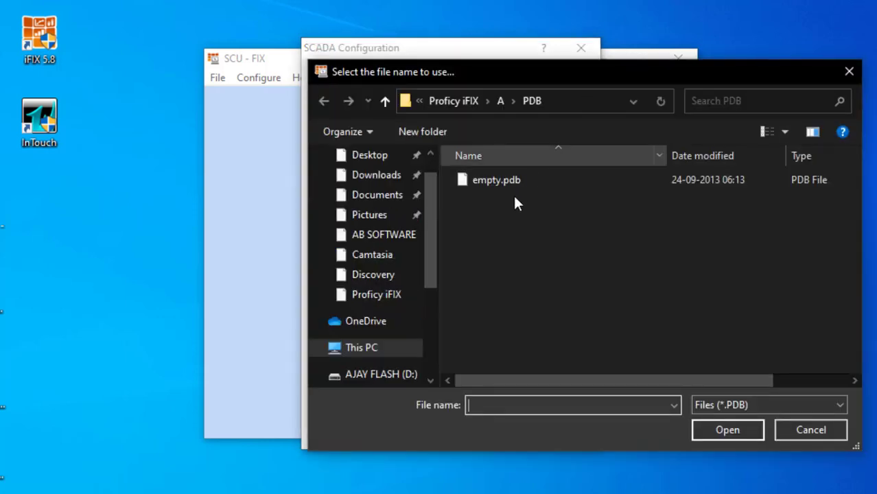
left_click(507, 183)
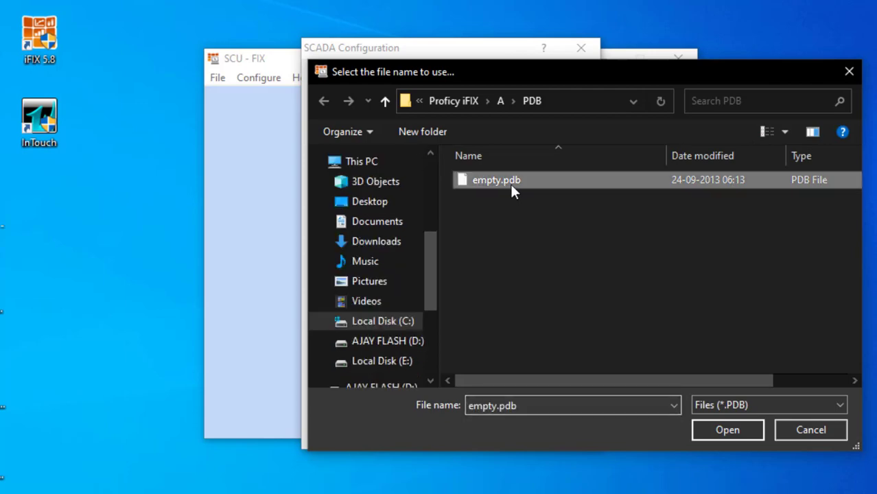
left_click(719, 432)
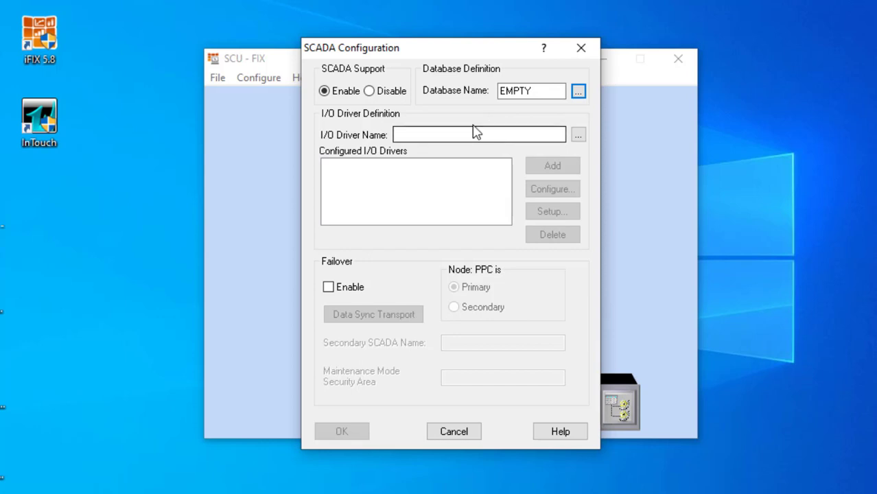
left_click(548, 137)
Add SIM - Simulation Driver to the configured I/O drivers and close SCADA Configuration with OK.
left_click(578, 136)
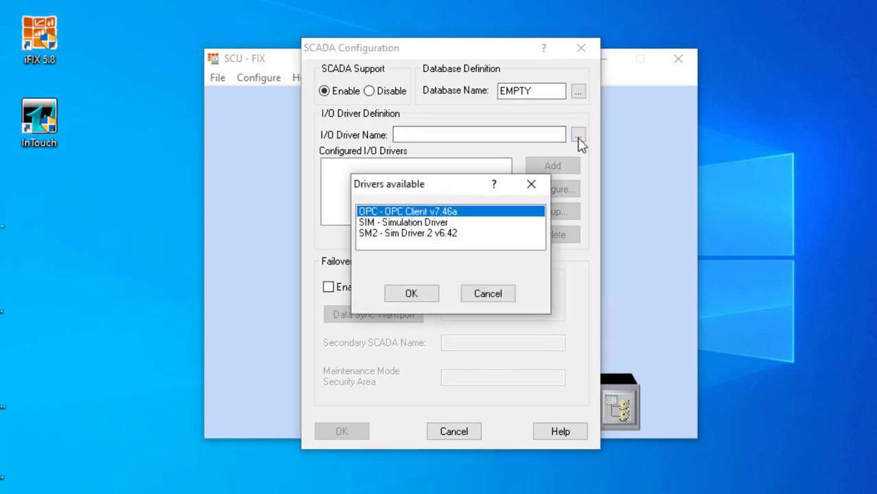
left_click(392, 224)
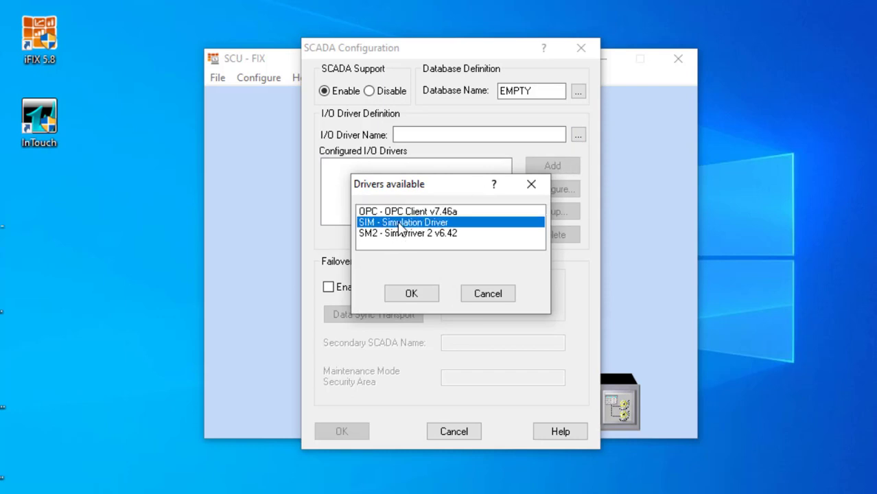
left_click(424, 298)
left_click(561, 167)
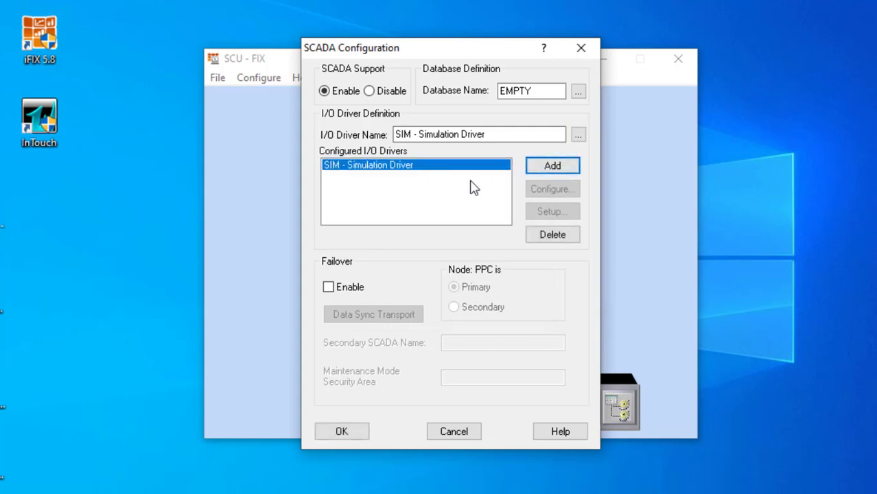
left_click(578, 135)
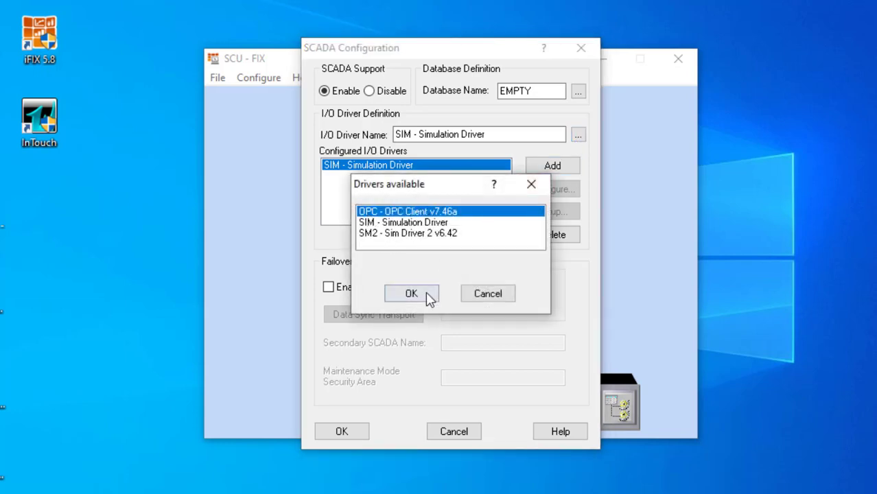
left_click(488, 294)
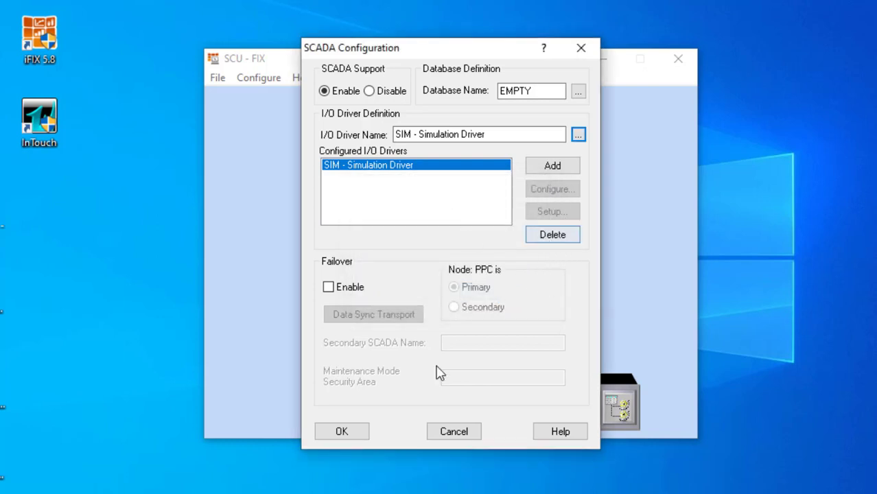
left_click(358, 428)
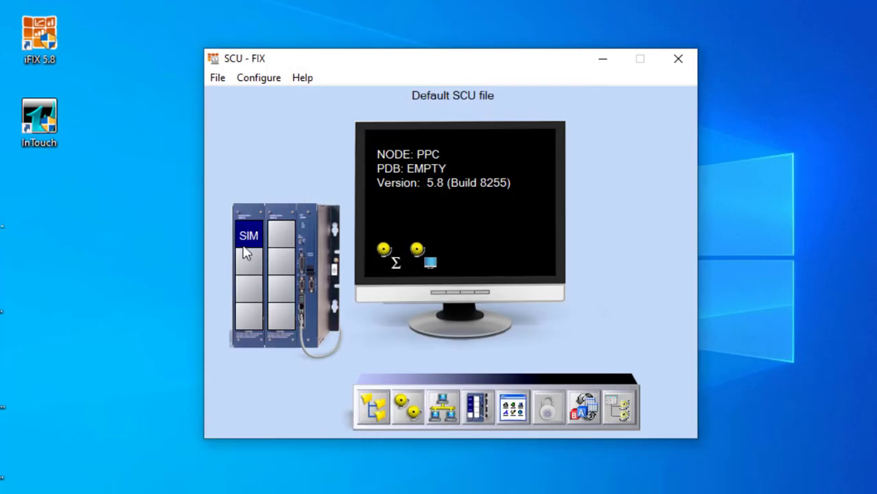
In Task Configuration, search 'io' and pick IOCNTRL from the Proficy iFIX folder as the filename.
left_click(266, 80)
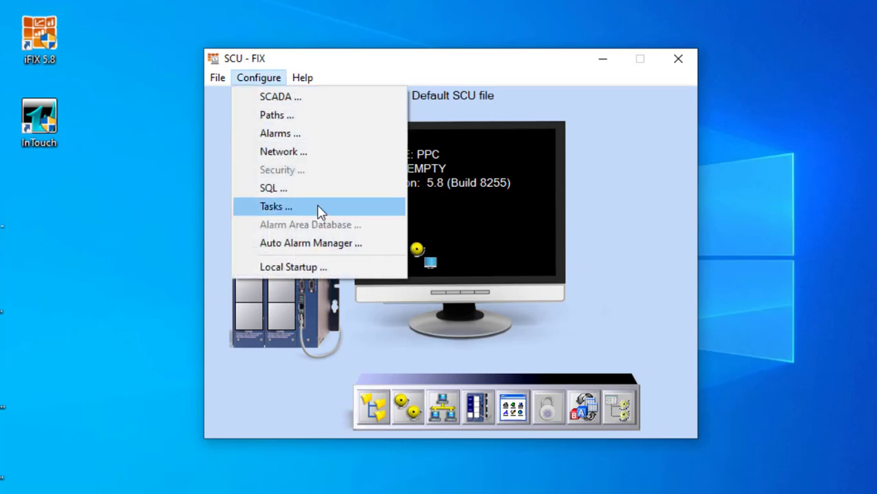
left_click(320, 209)
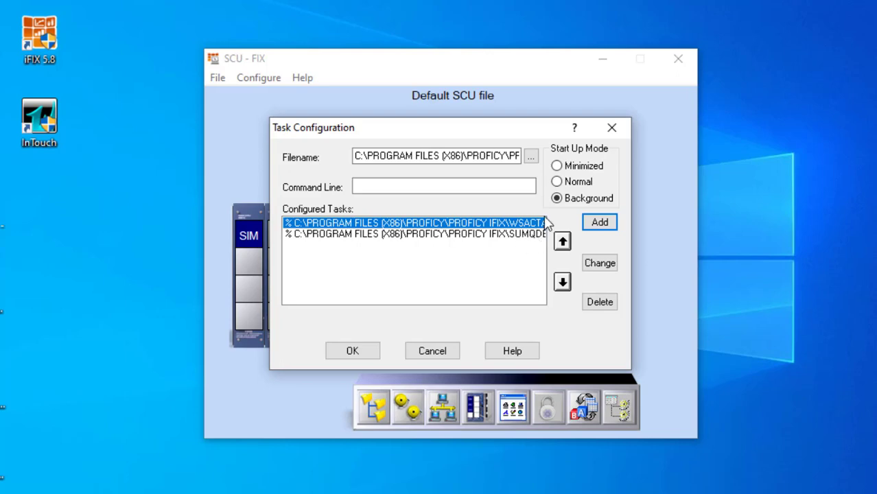
left_click(531, 159)
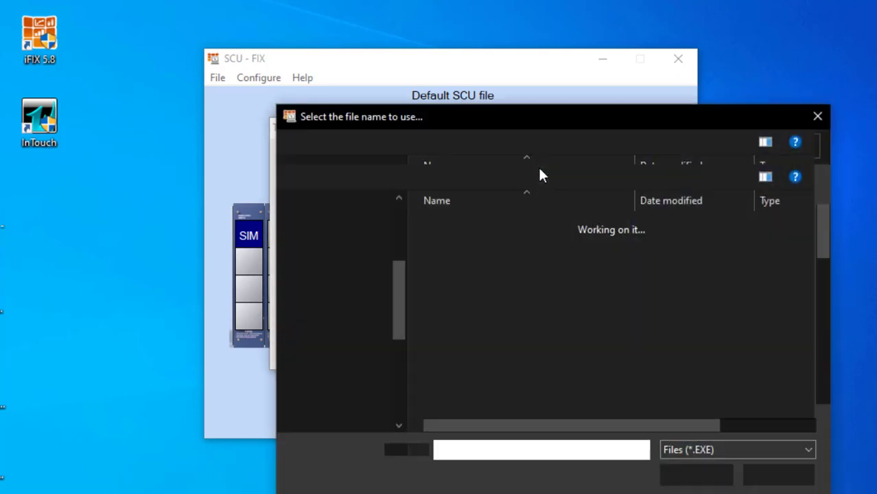
left_click(682, 145)
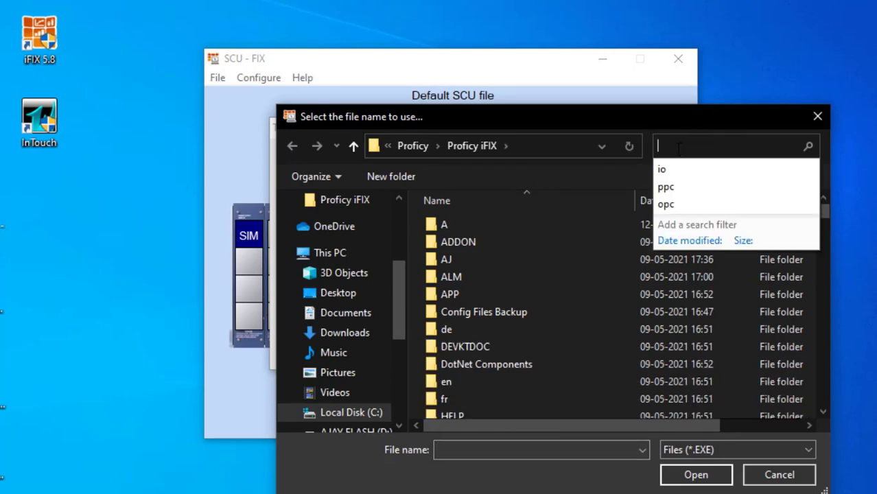
type("io")
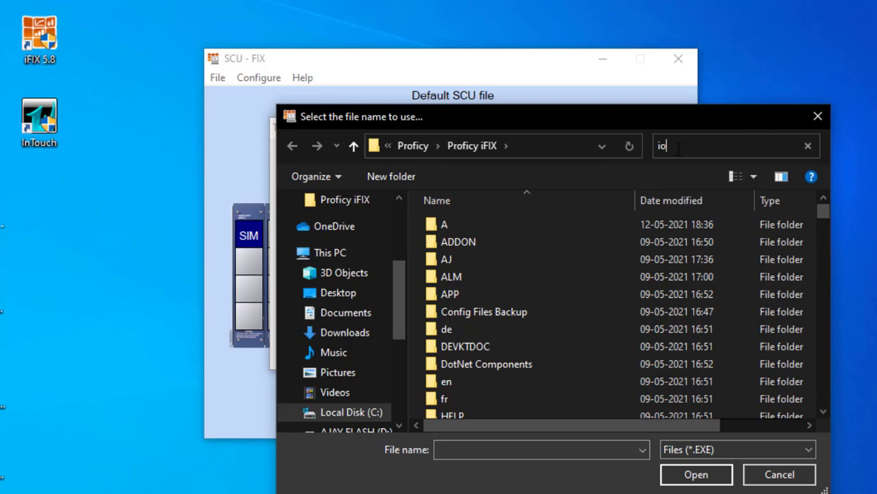
key("Return")
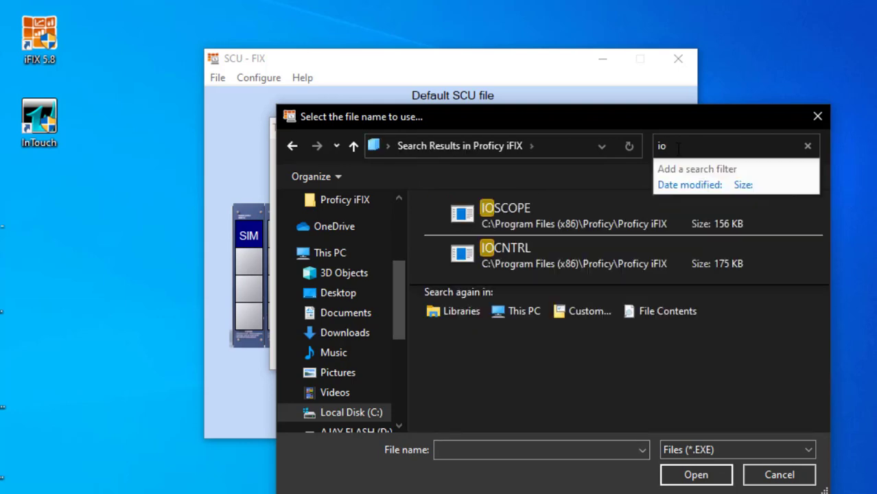
left_click(585, 260)
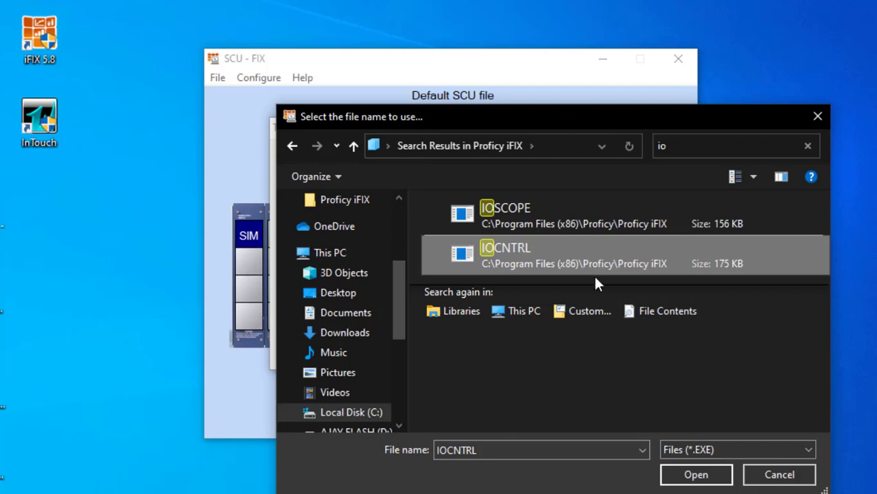
left_click(700, 485)
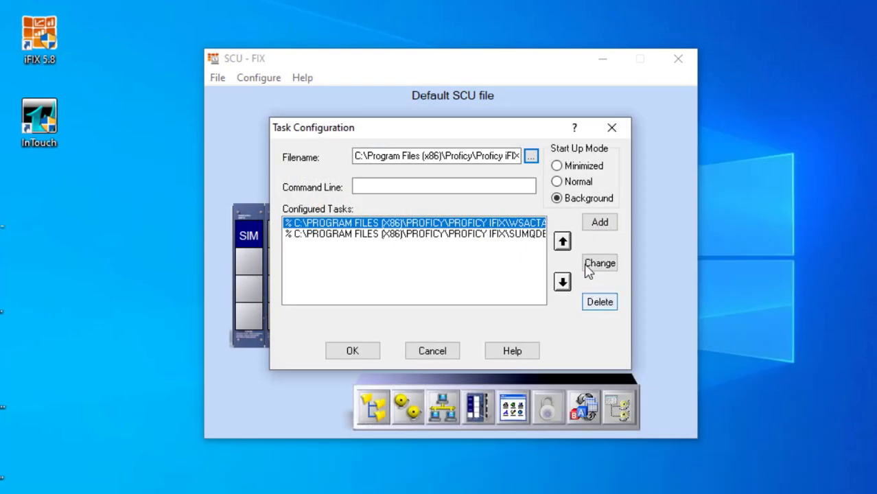
Add IOCNTRL and WorkSpace (found by searching 'wor') to the configured startup tasks.
left_click(598, 225)
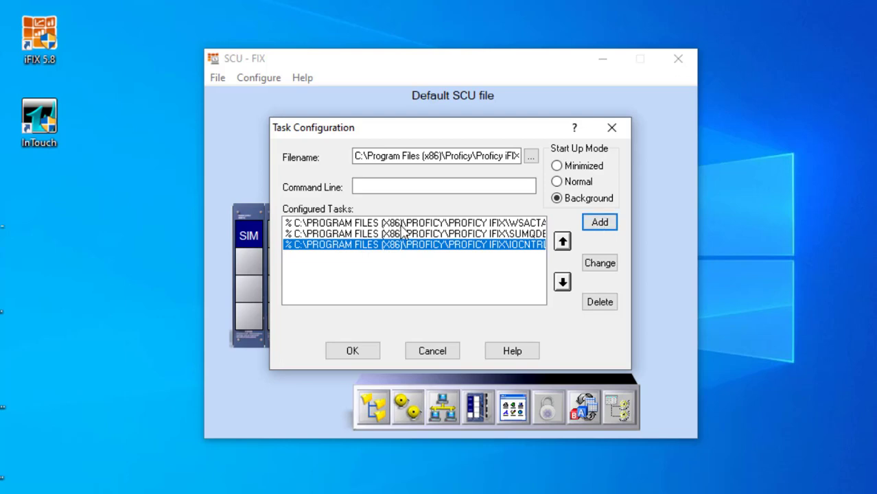
left_click(530, 157)
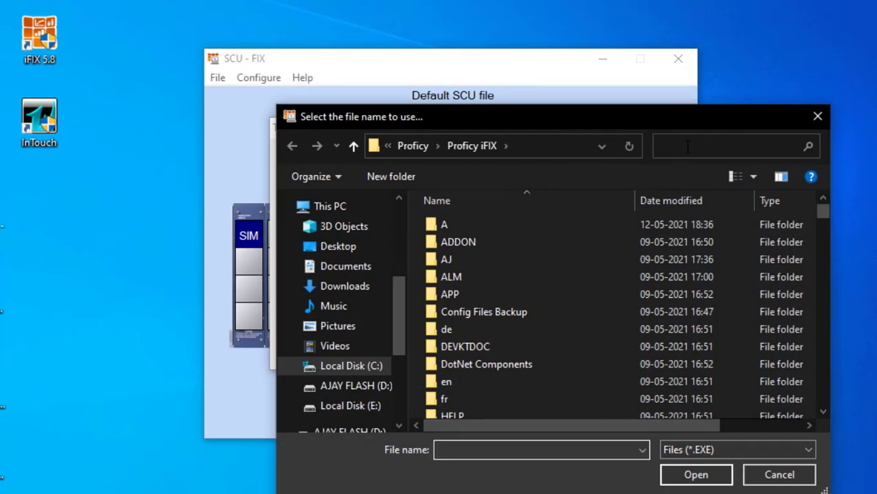
left_click(683, 147)
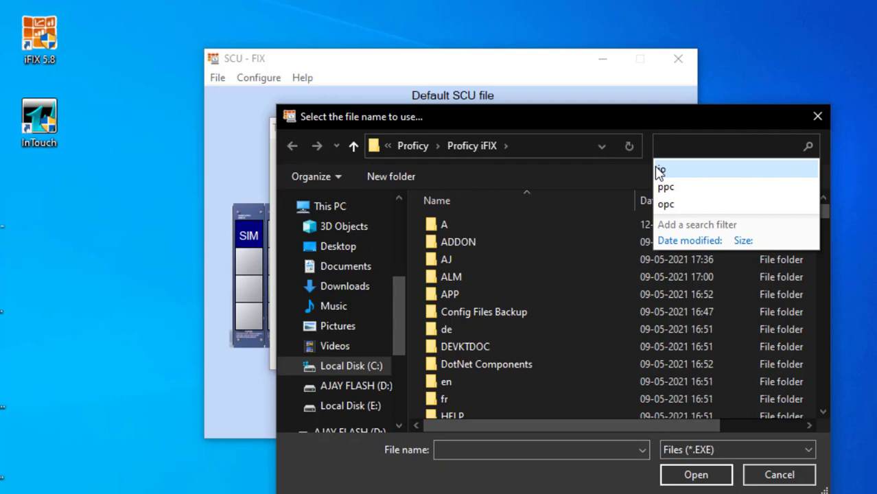
type("wor")
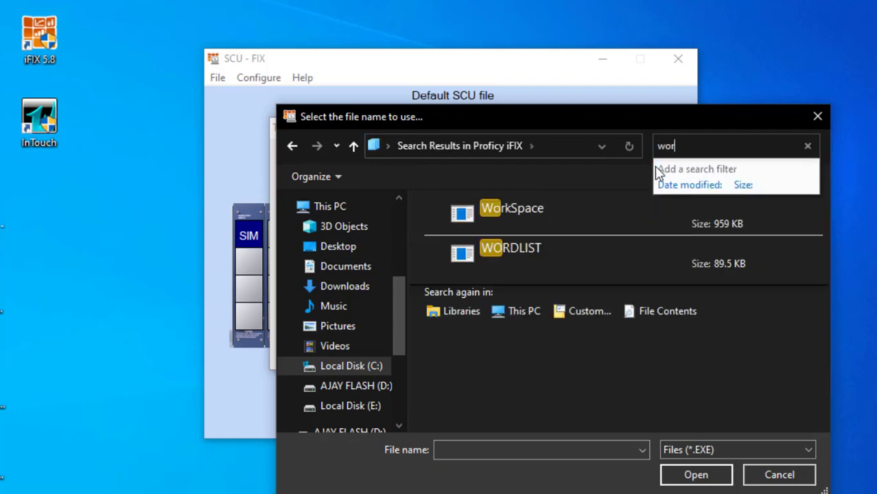
left_click(604, 209)
left_click(695, 474)
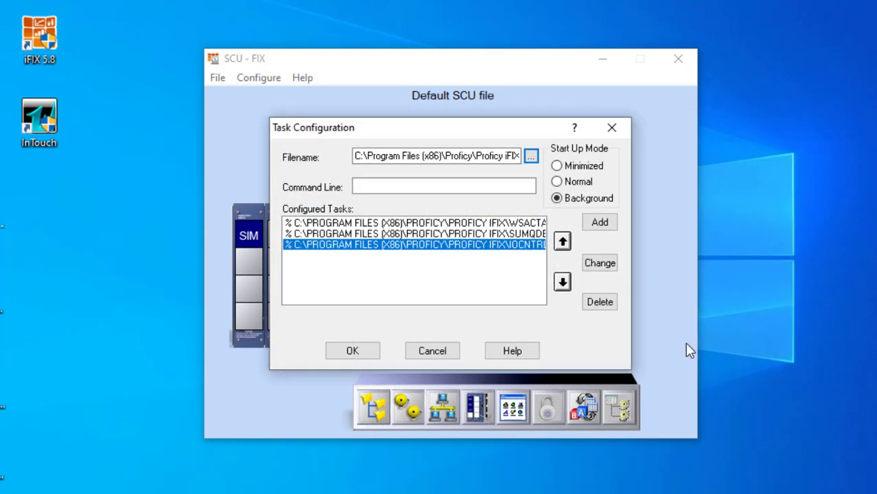
left_click(606, 226)
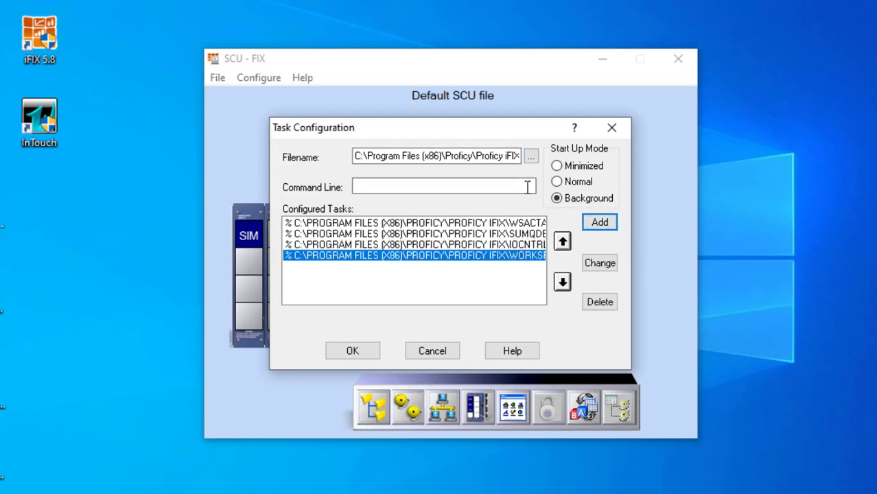
Abandon the 'opc' program search, dismiss the duplicate WorkSpace warning, and close Task Configuration.
left_click(531, 158)
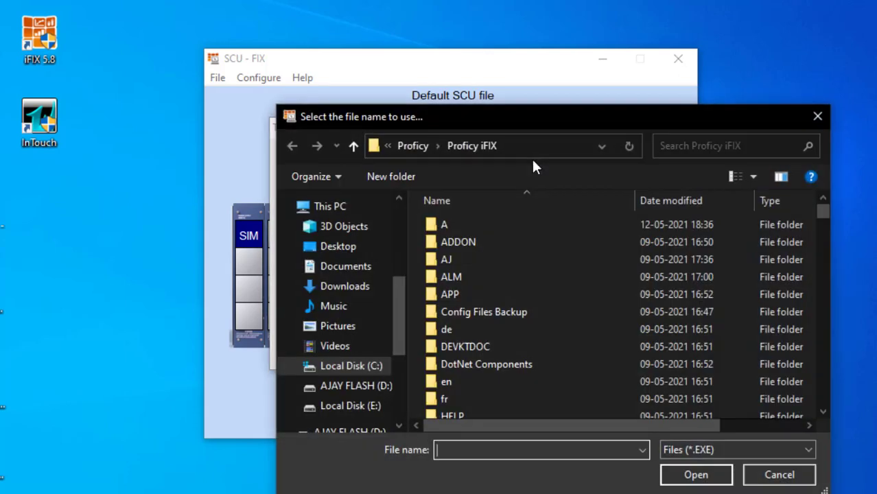
left_click(706, 147)
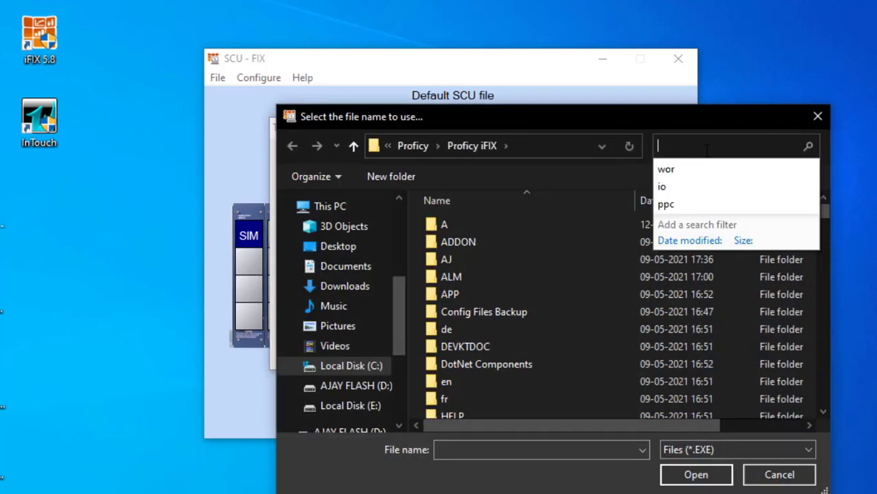
type("opc")
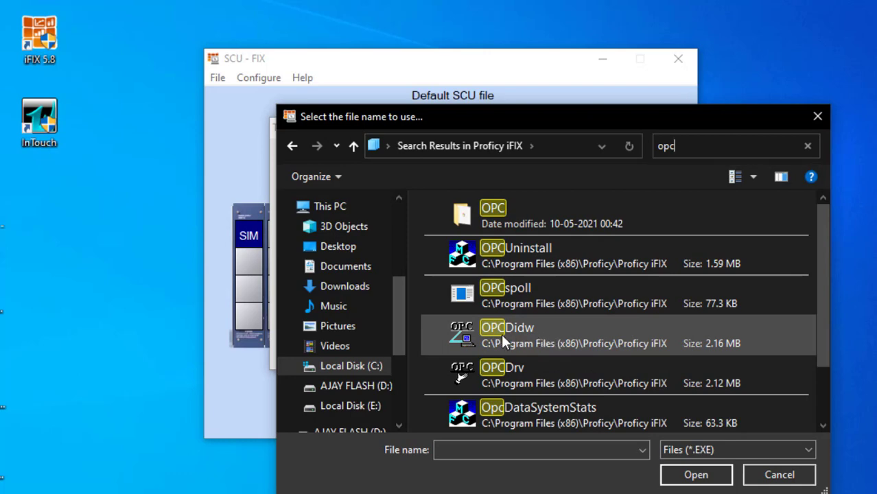
left_click(775, 476)
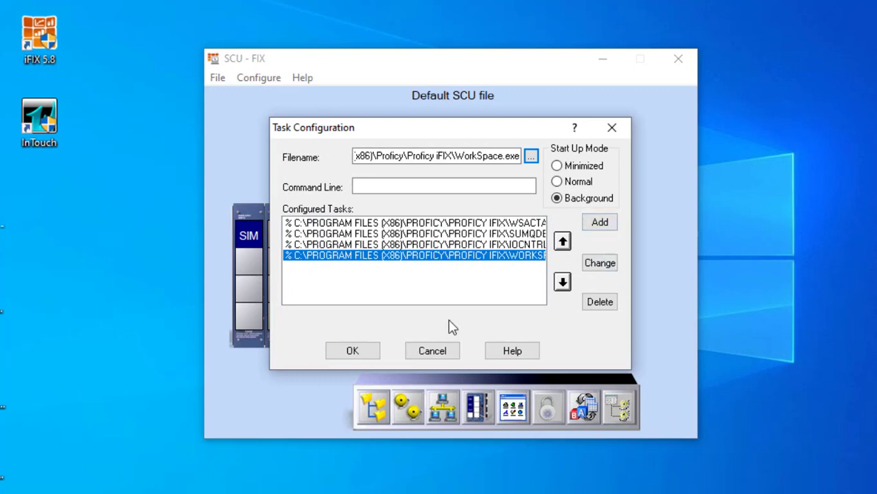
left_click(606, 226)
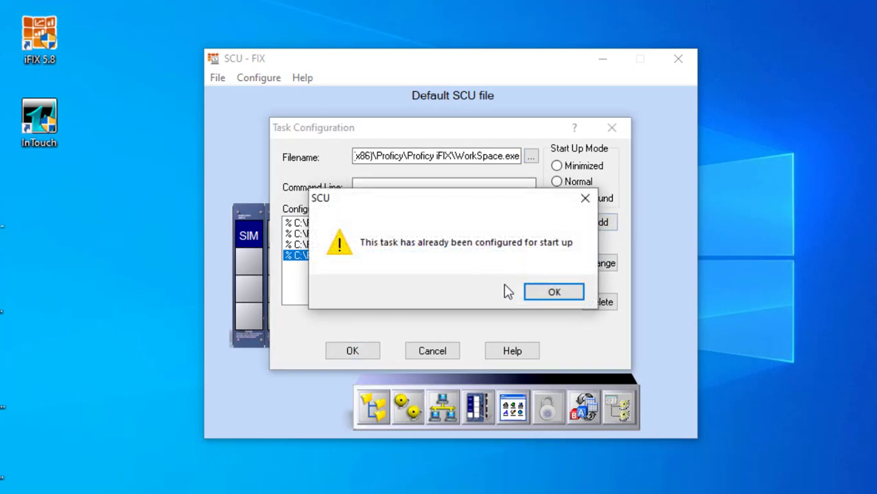
left_click(557, 292)
left_click(347, 350)
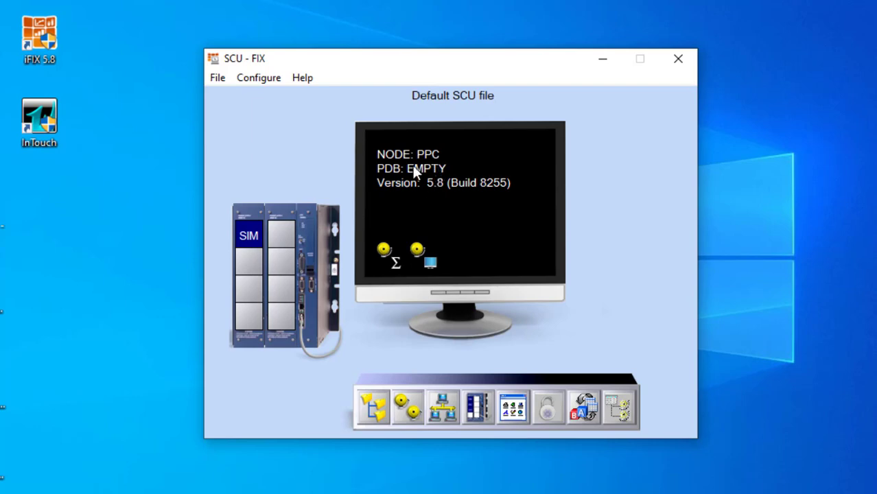
Browse Local Startup's SCU file to the A\LOCAL folder, then cancel both dialogs without changes.
left_click(262, 81)
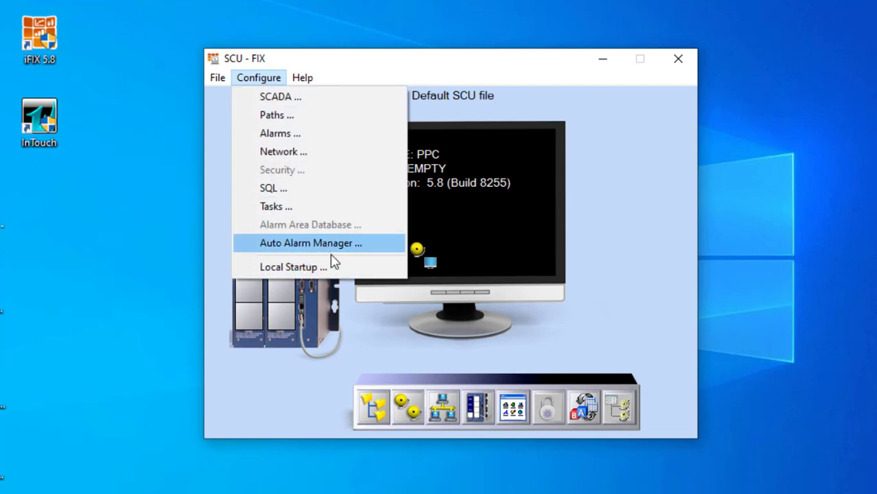
left_click(347, 271)
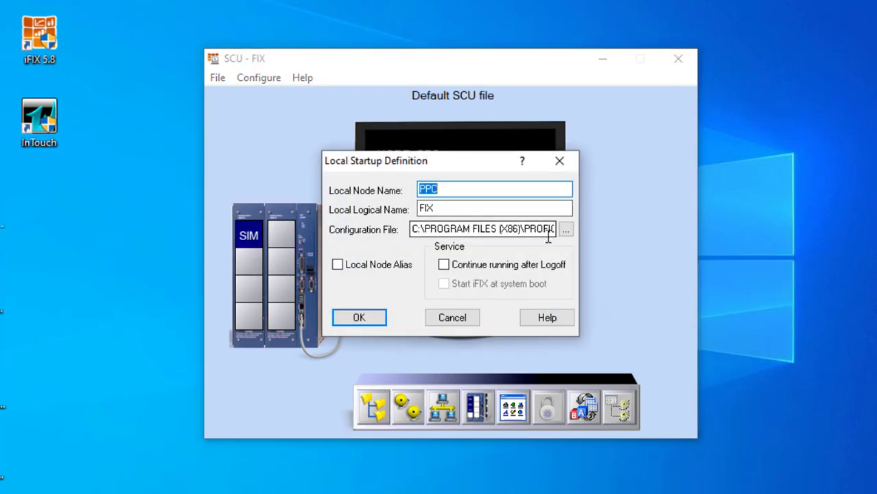
left_click(564, 230)
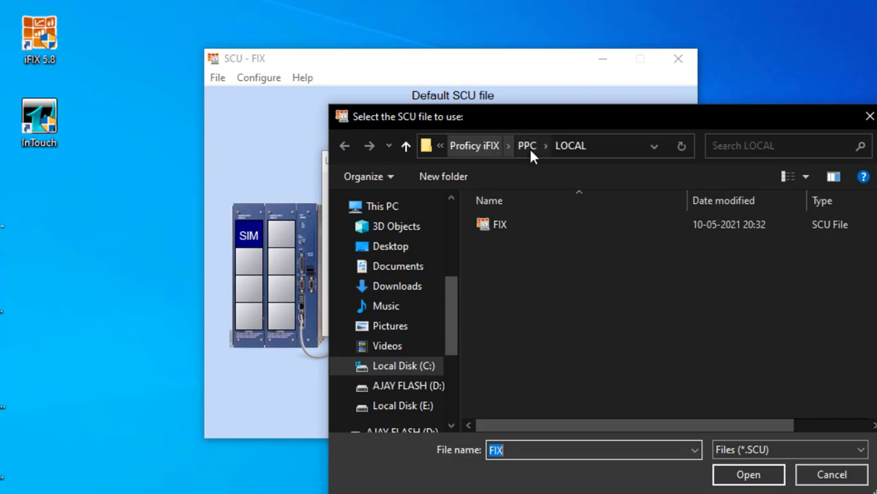
left_click(473, 147)
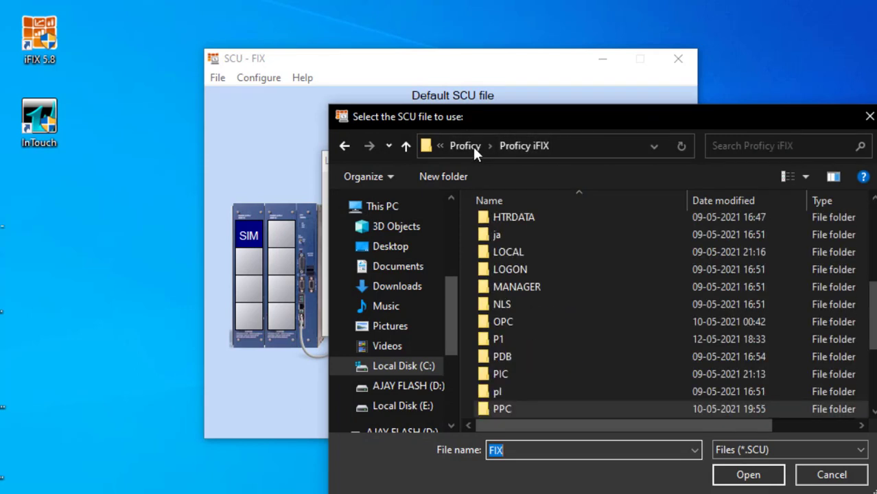
scroll(560, 338, "up", 5)
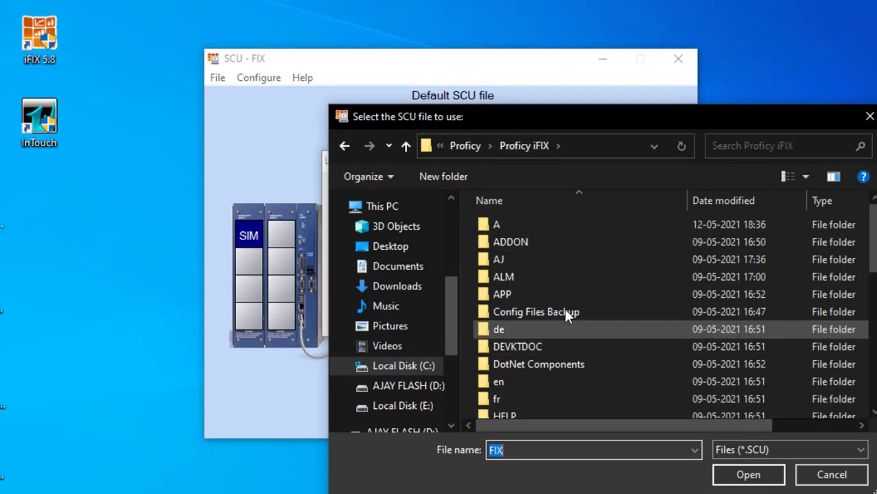
double_click(540, 224)
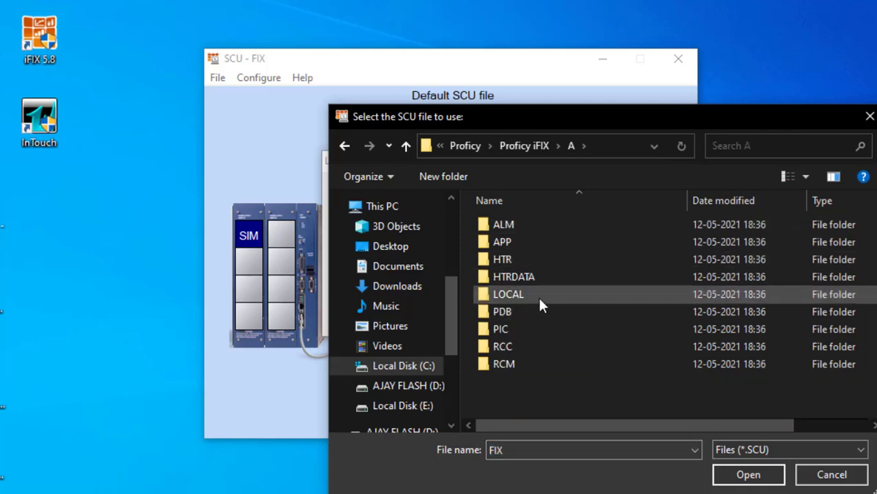
double_click(561, 300)
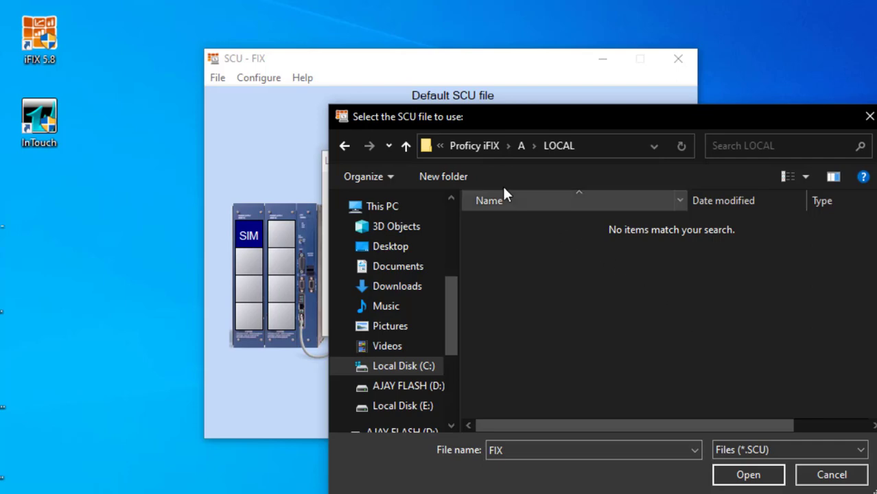
left_click(832, 479)
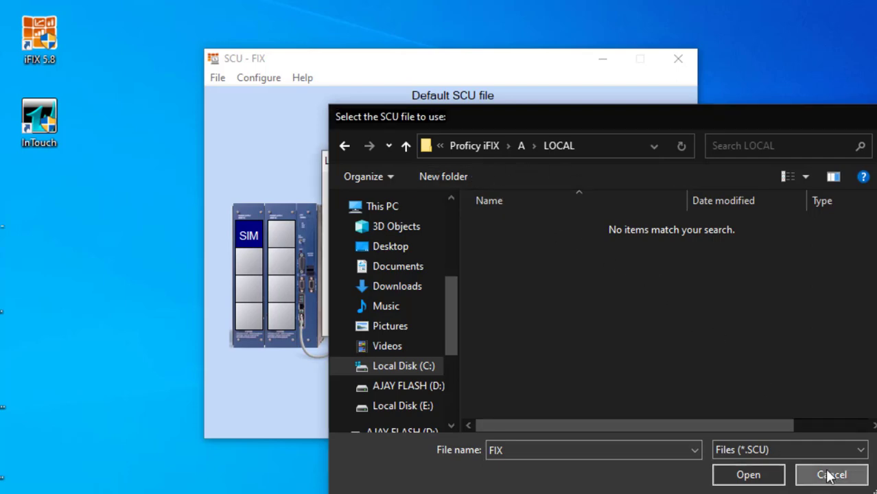
left_click(464, 317)
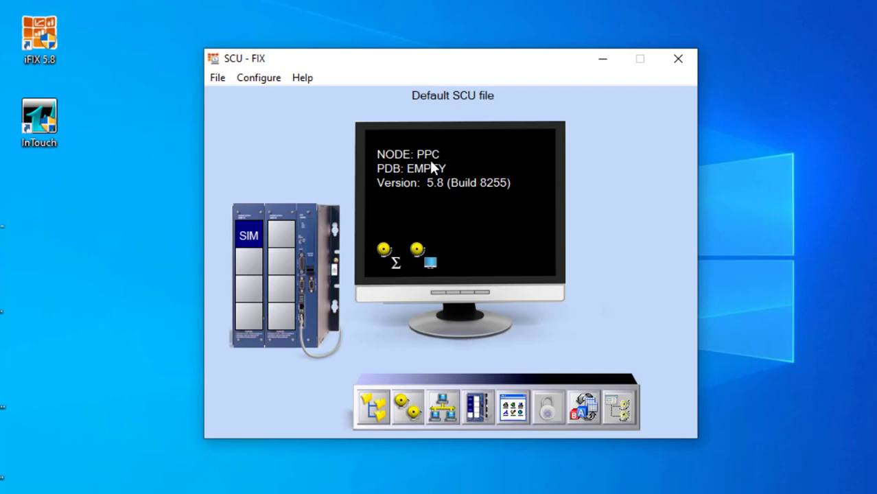
left_click(266, 81)
Save As the configuration with file name 'A' in the Proficy iFIX\A\LOCAL folder.
mouse_move(203, 81)
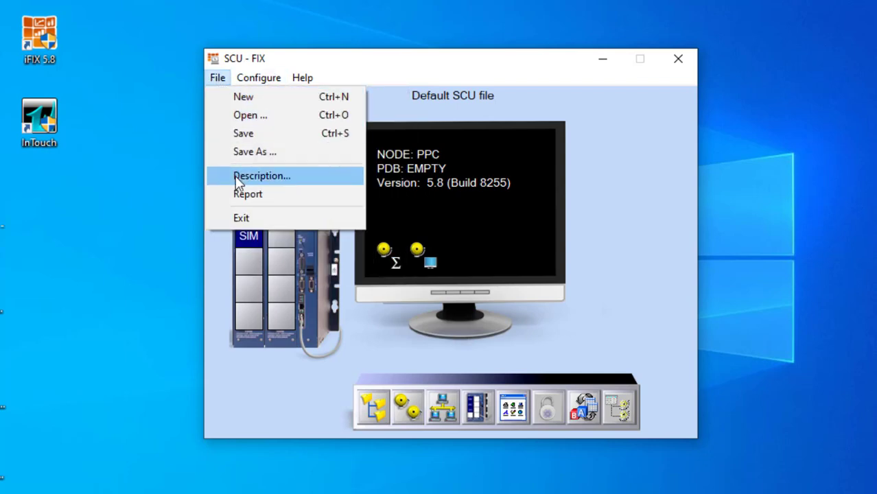
left_click(243, 134)
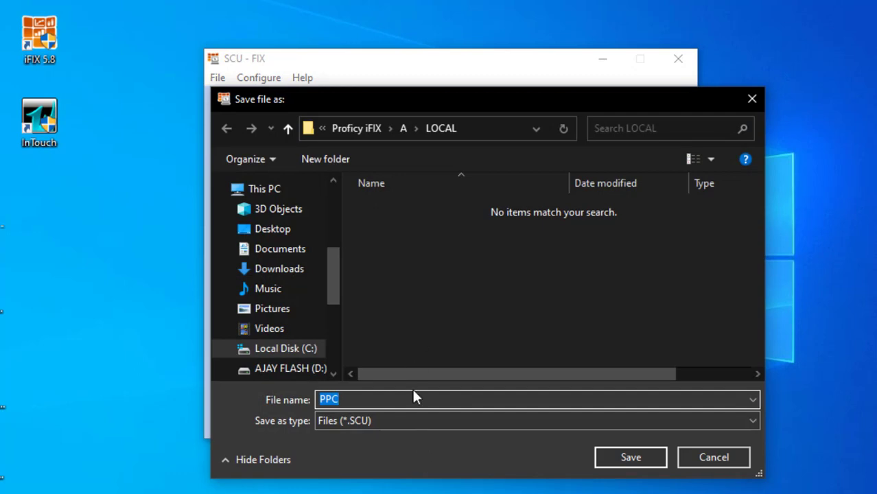
type("a")
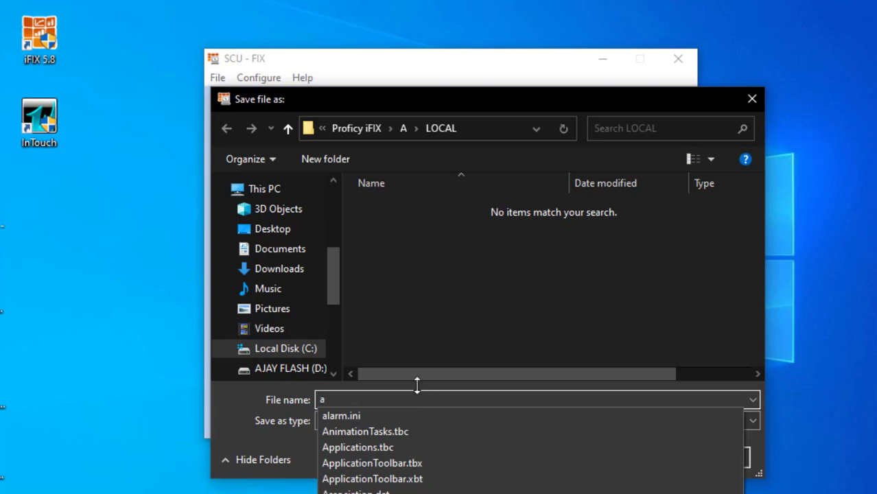
key("BackSpace")
type("A")
key("Return")
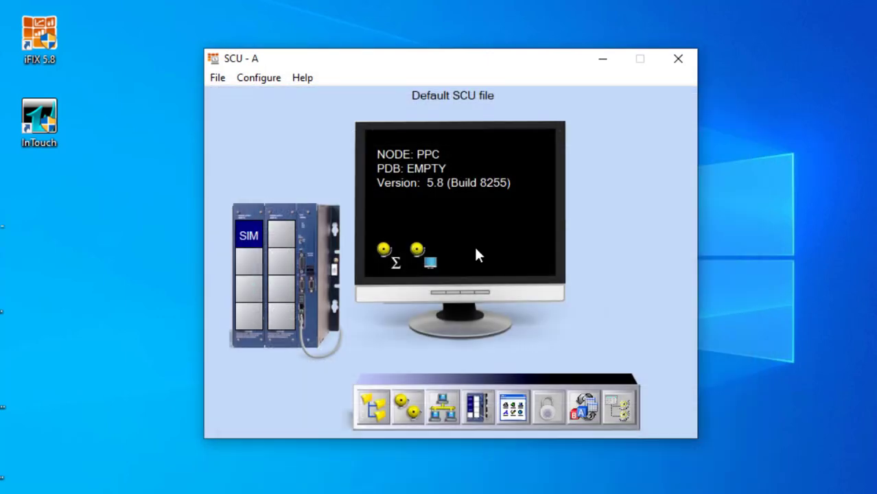
Set Local Startup to configuration file Proficy iFIX\A\LOCAL\A.SCU with local node name A.
left_click(271, 80)
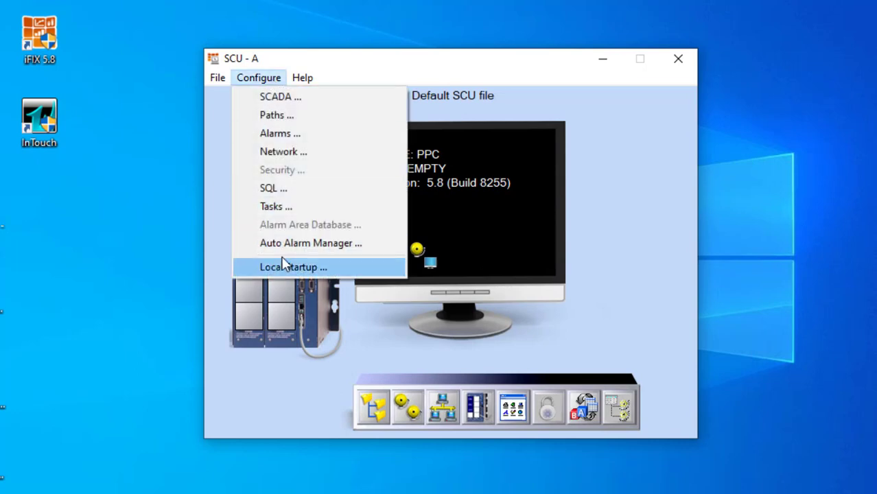
left_click(326, 268)
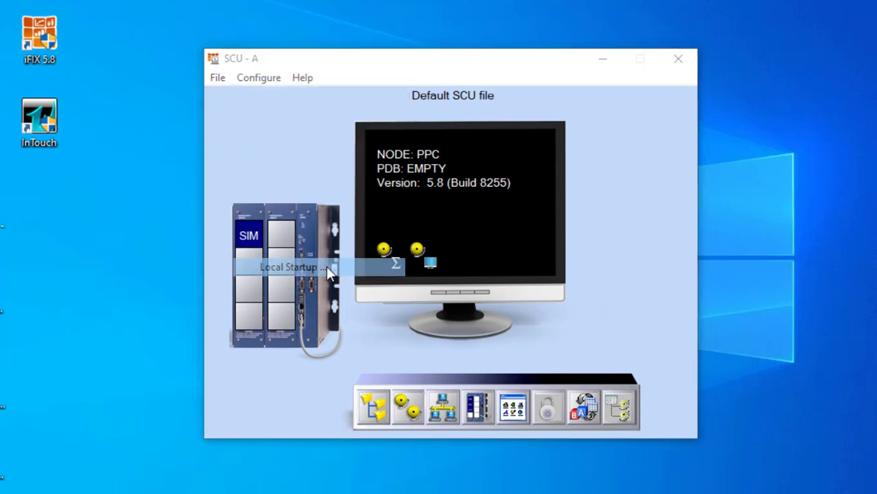
left_click(565, 231)
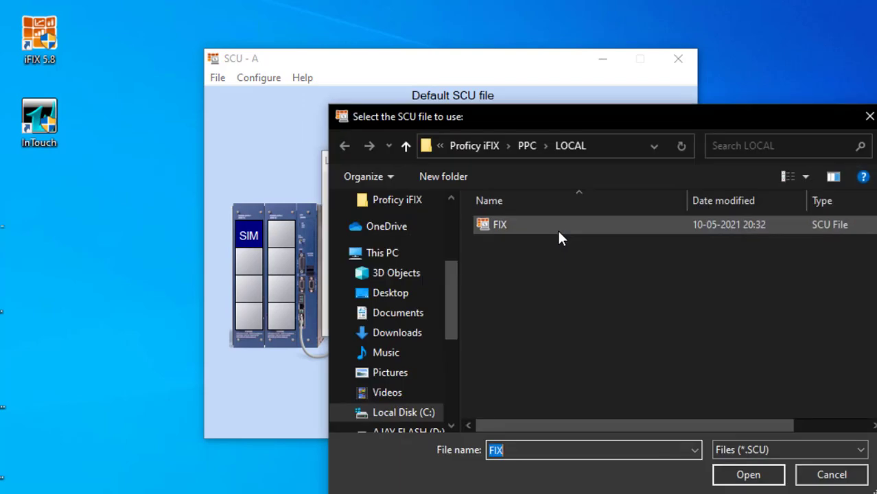
left_click(464, 146)
scroll(521, 254, "up", 4)
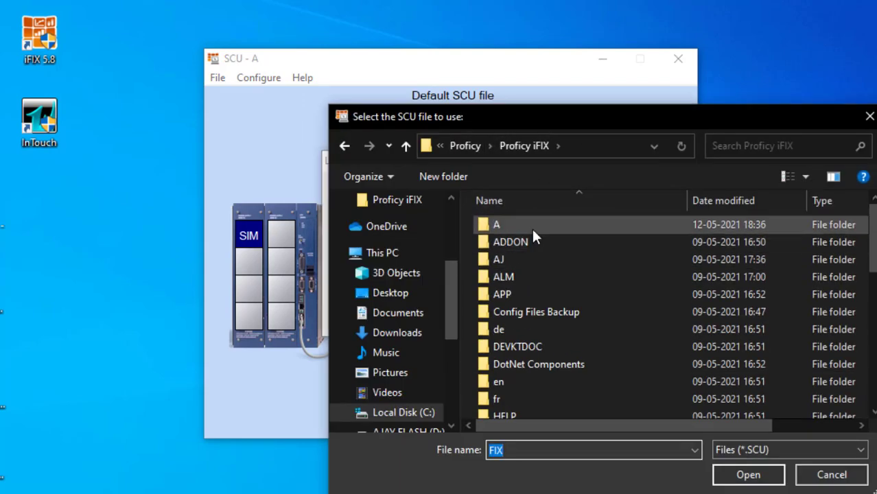
double_click(531, 226)
double_click(539, 300)
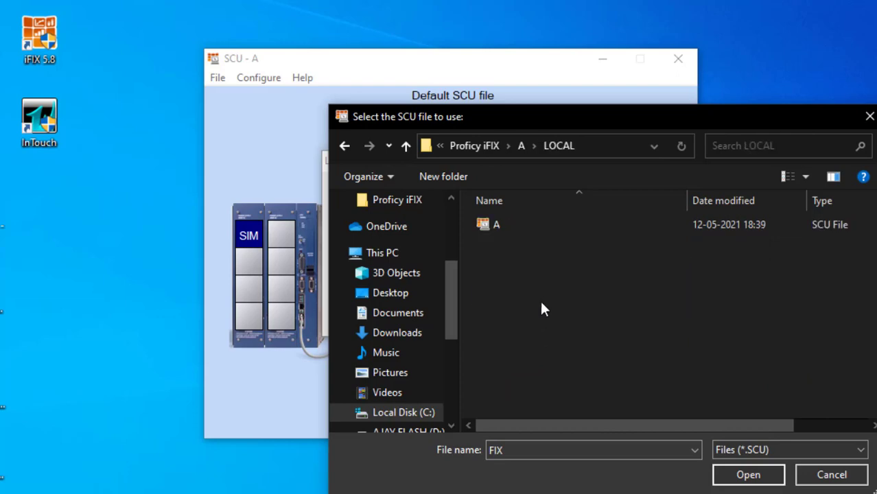
left_click(550, 226)
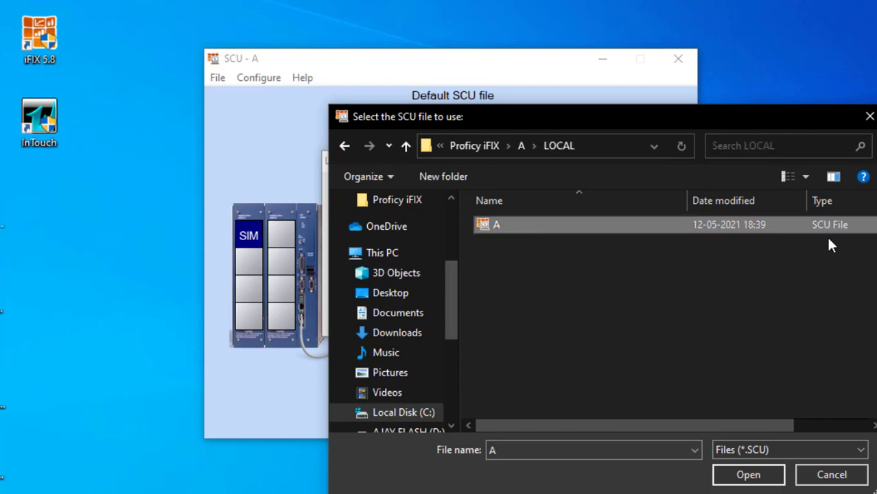
left_click(750, 475)
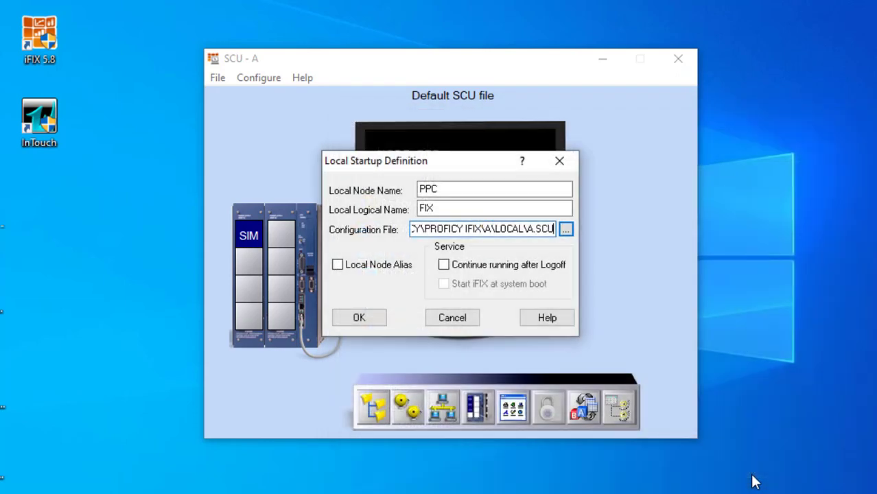
double_click(466, 190)
type("A")
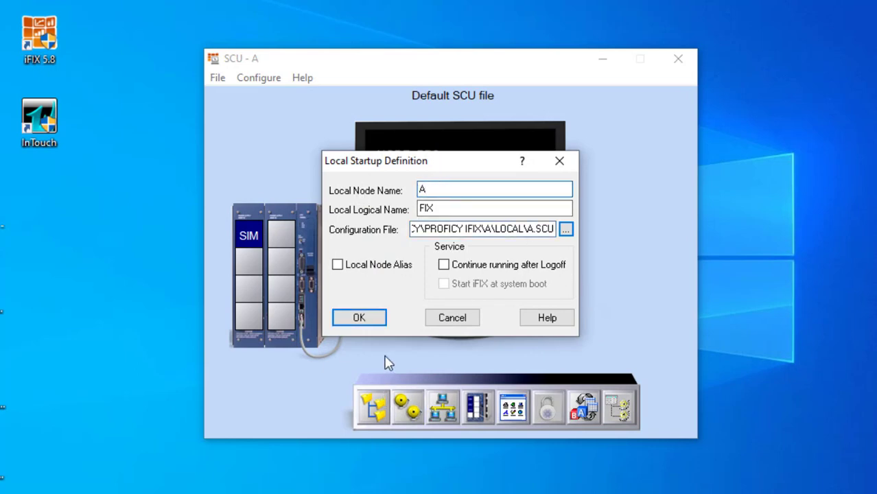
left_click(369, 321)
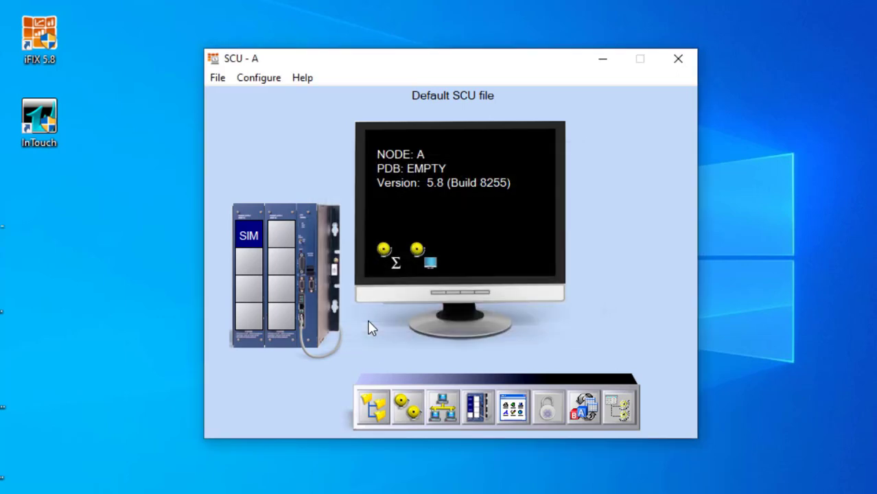
Review the process database settings and keep EMPTY as the node database.
double_click(429, 169)
left_click(398, 165)
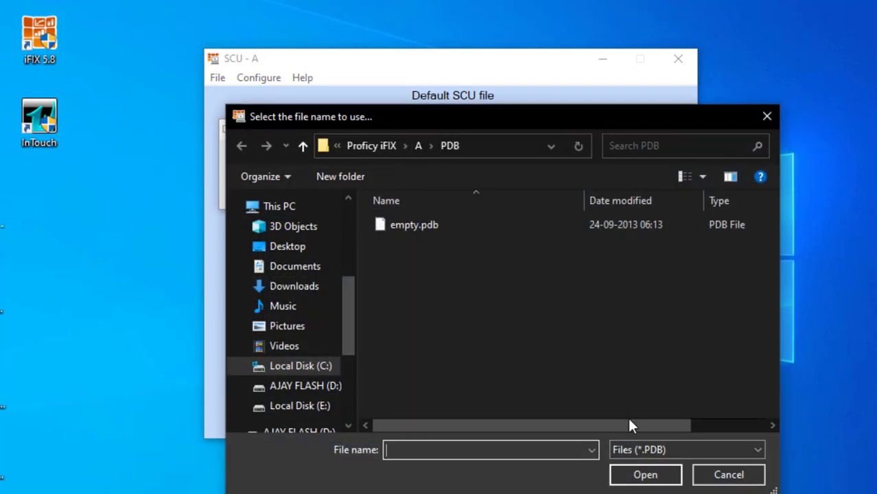
left_click(733, 474)
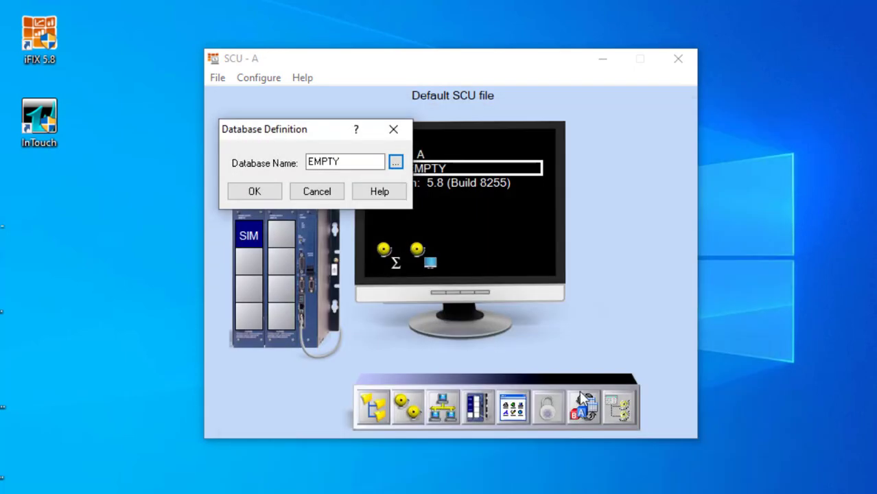
left_click(255, 191)
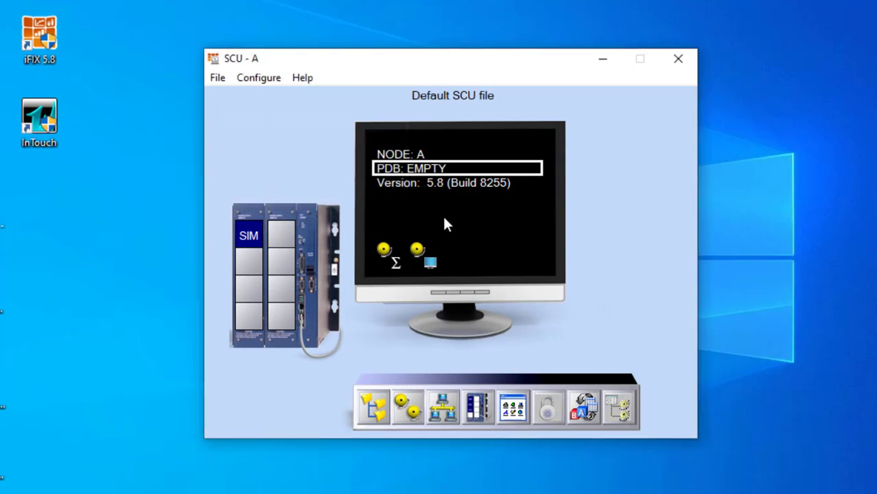
Save the node A configuration and exit the System Configuration Utility.
left_click(223, 80)
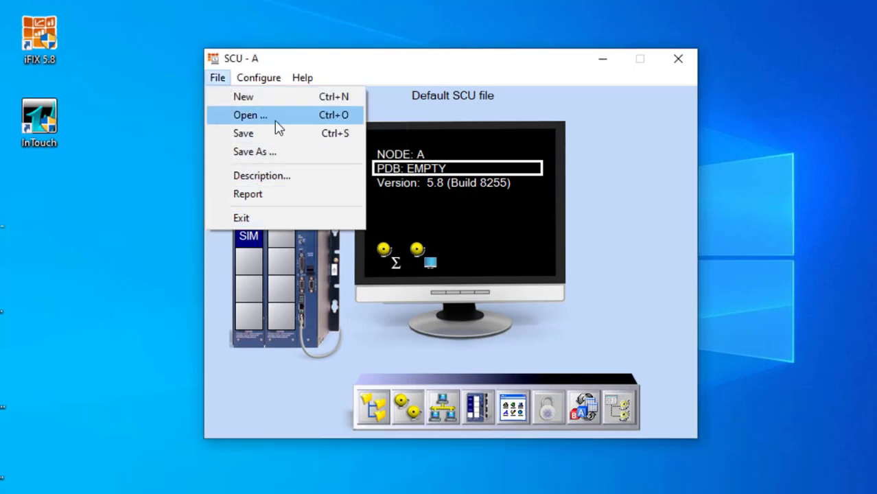
left_click(273, 133)
left_click(222, 78)
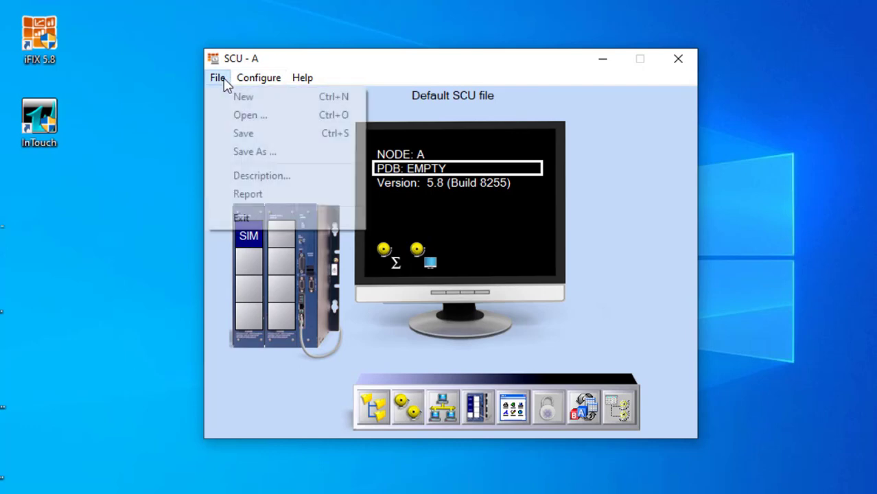
left_click(256, 219)
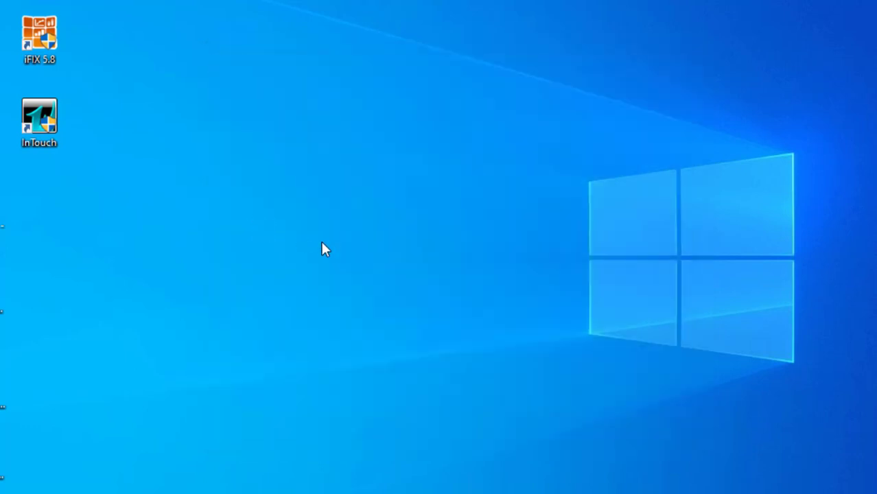
Start iFIX 5.8 for node A in demo mode without a key, dismissing the network password error.
double_click(56, 43)
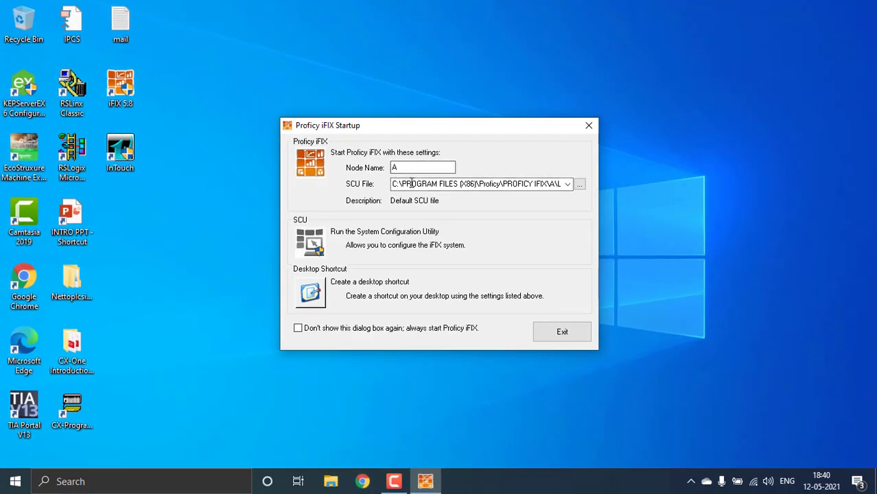
left_click(313, 168)
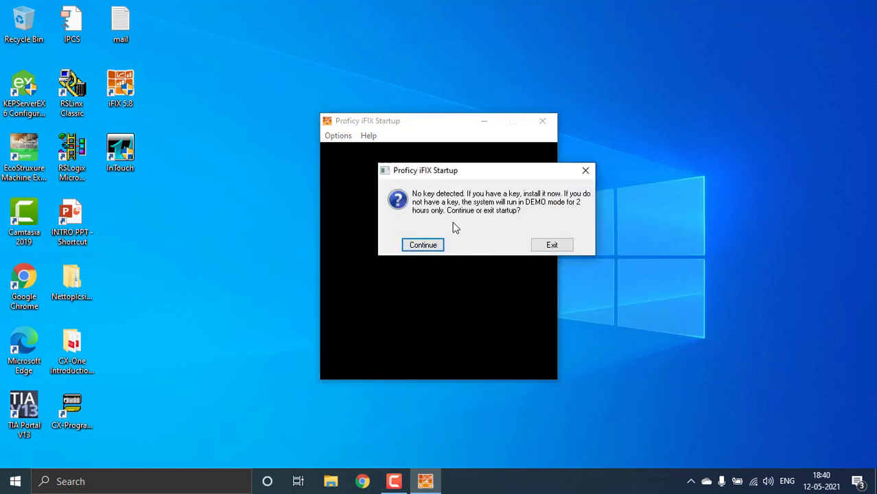
left_click(440, 245)
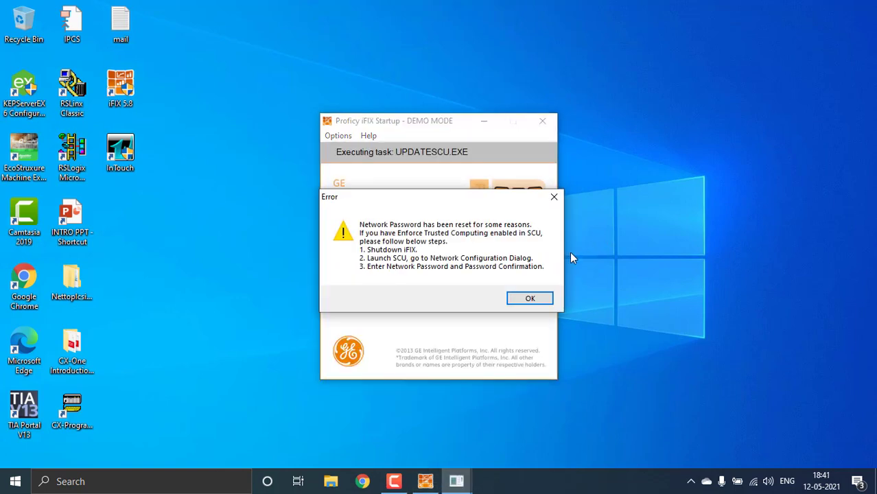
left_click(530, 299)
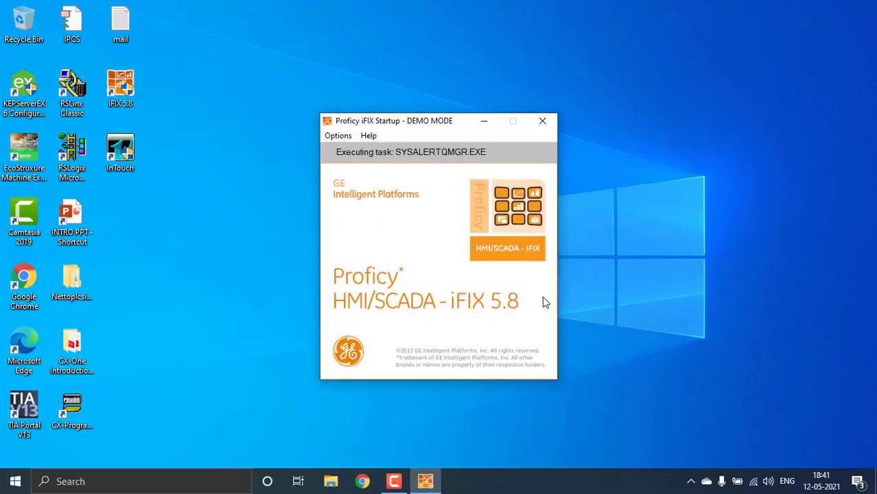